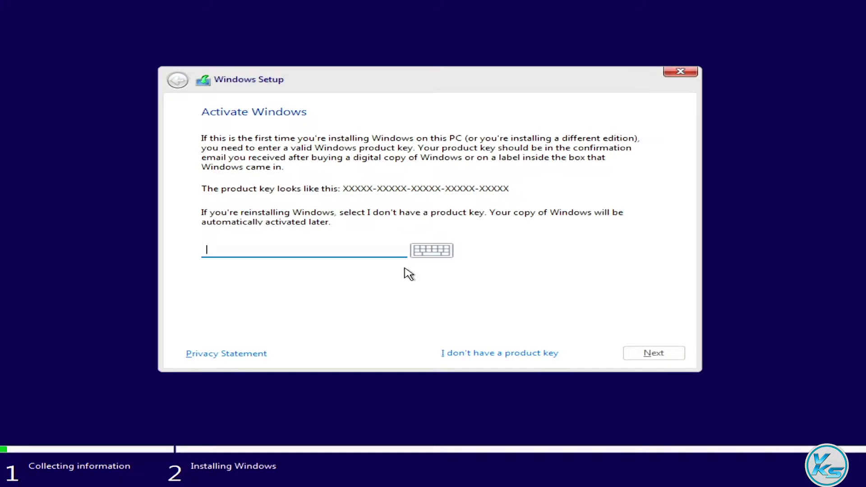
- Skip entering a product key and choose Windows 11 Pro as the operating system to install
{"action": "left_click", "coordinate": [490, 354]}
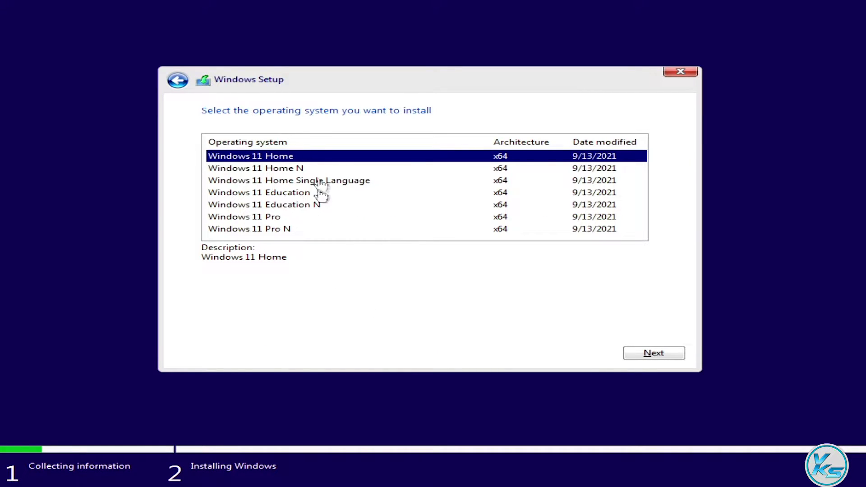
{"action": "left_click", "coordinate": [273, 228]}
{"action": "left_click", "coordinate": [274, 217]}
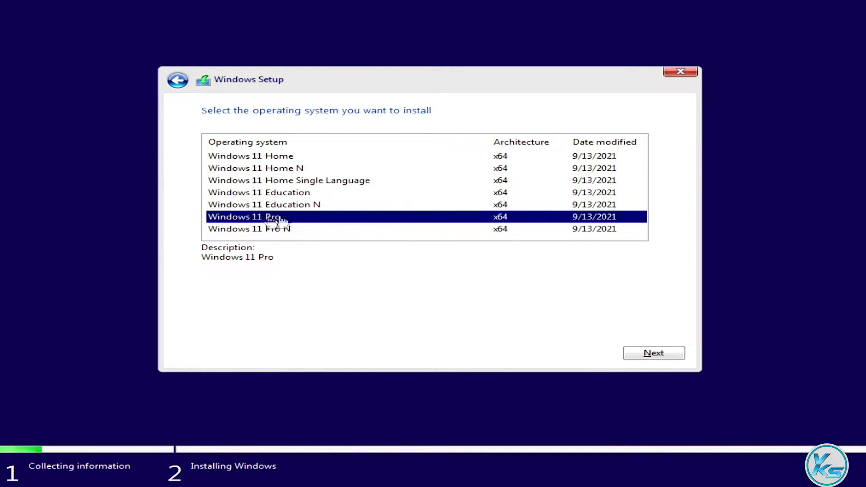
{"action": "left_click", "coordinate": [652, 354]}
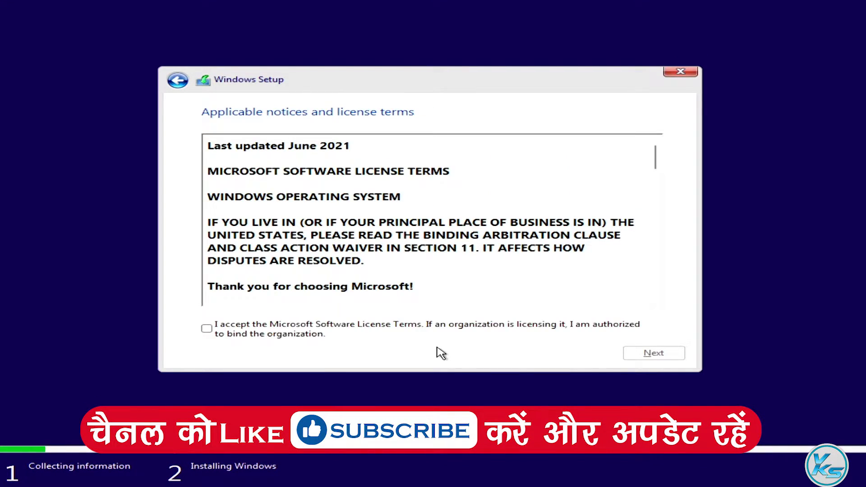
- Accept the Microsoft Software License Terms and choose the custom, Windows-only installation
{"action": "left_click", "coordinate": [224, 338]}
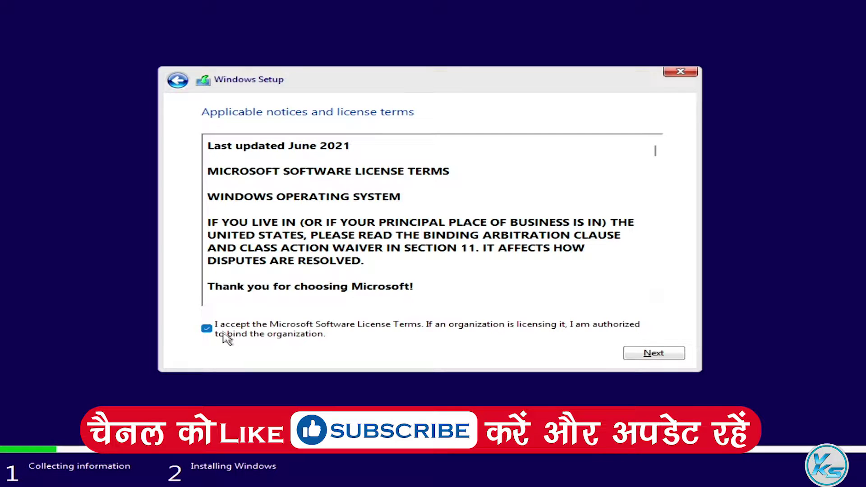
{"action": "left_click", "coordinate": [644, 360]}
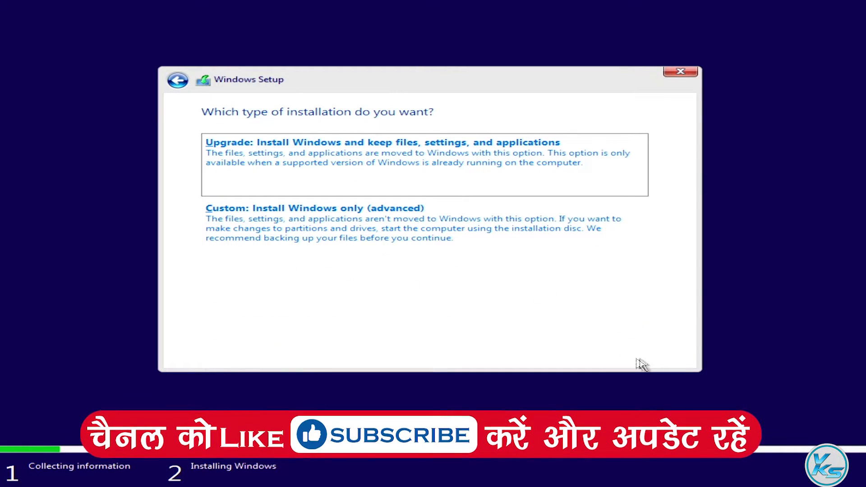
{"action": "left_click", "coordinate": [383, 240]}
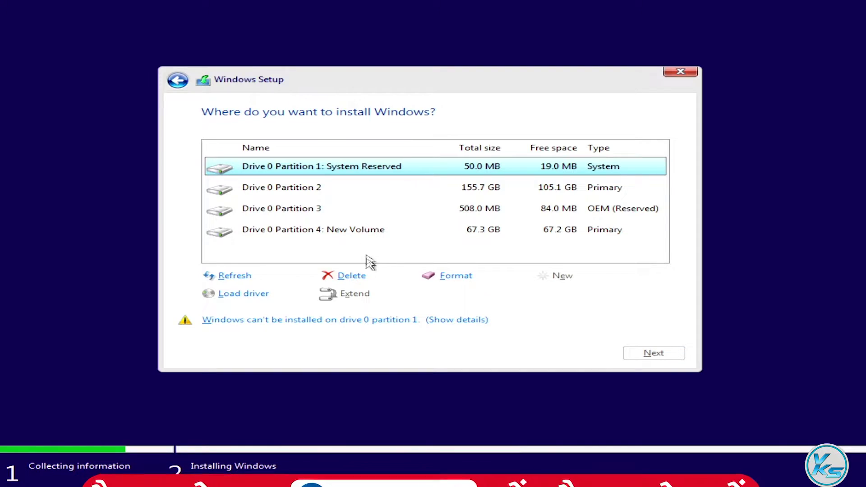
- Delete Drive 0 Partition 4 (New Volume) and the OEM-reserved Partition 3, accepting the loss of their data
{"action": "left_click", "coordinate": [371, 230]}
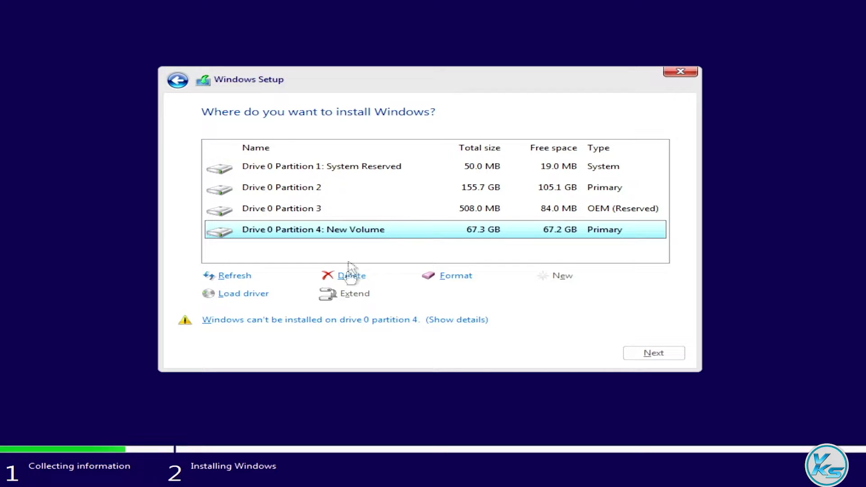
{"action": "left_click", "coordinate": [355, 277]}
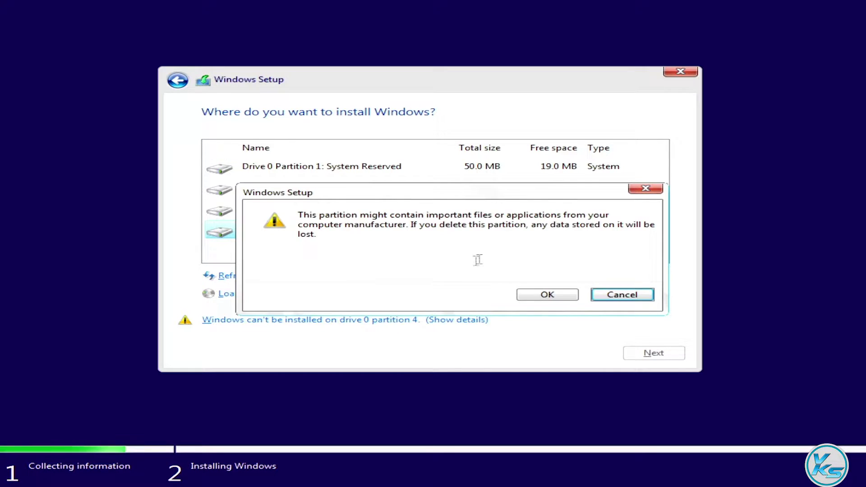
{"action": "left_click", "coordinate": [555, 296]}
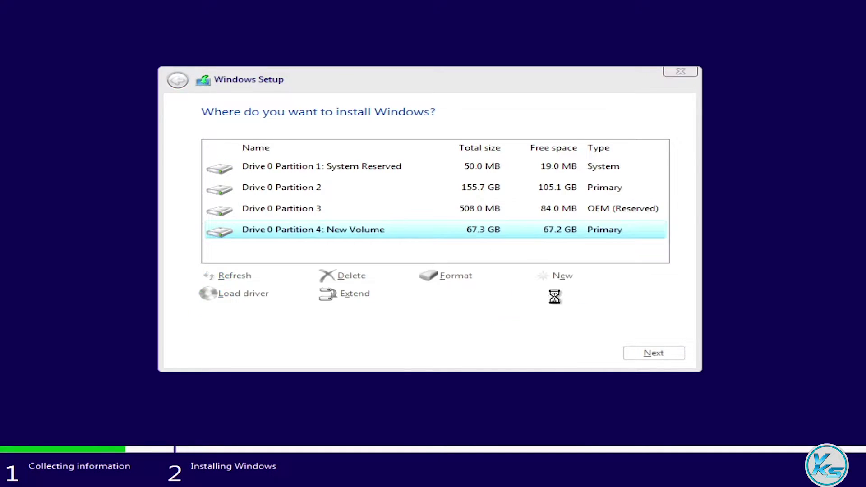
{"action": "left_click", "coordinate": [337, 213]}
{"action": "left_click", "coordinate": [353, 280]}
{"action": "left_click", "coordinate": [545, 295]}
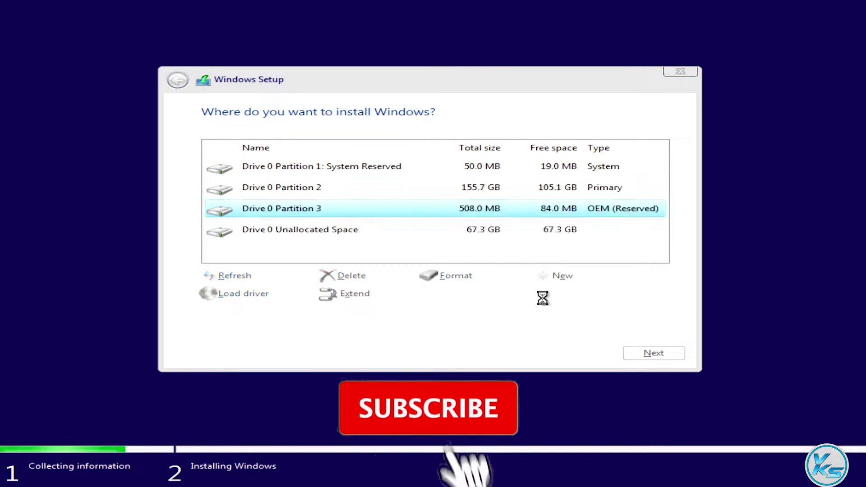
- Delete Drive 0 Partition 2 and the System Reserved Partition 1 so the whole drive is unallocated
{"action": "left_click", "coordinate": [283, 194]}
{"action": "left_click", "coordinate": [351, 275]}
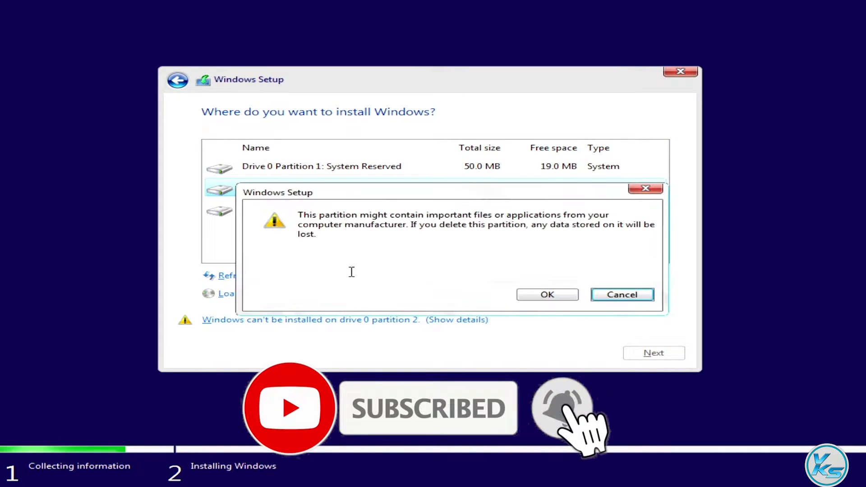
{"action": "left_click", "coordinate": [561, 299]}
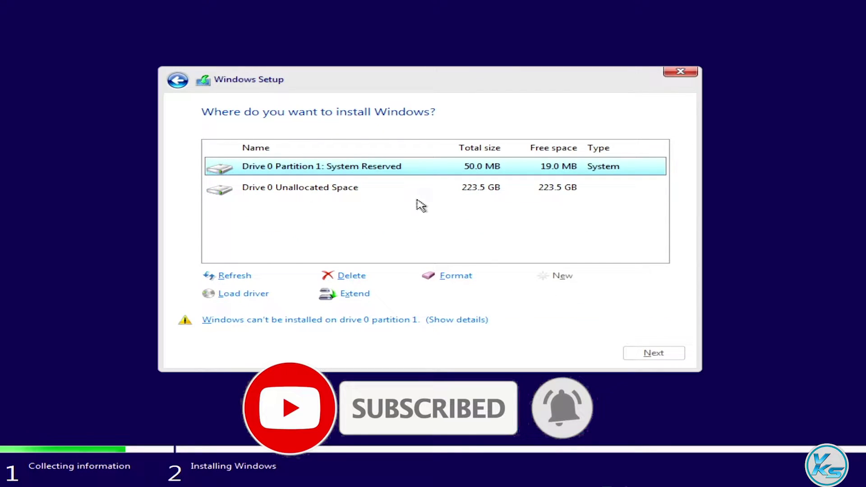
{"action": "left_click", "coordinate": [337, 275]}
{"action": "left_click", "coordinate": [546, 295]}
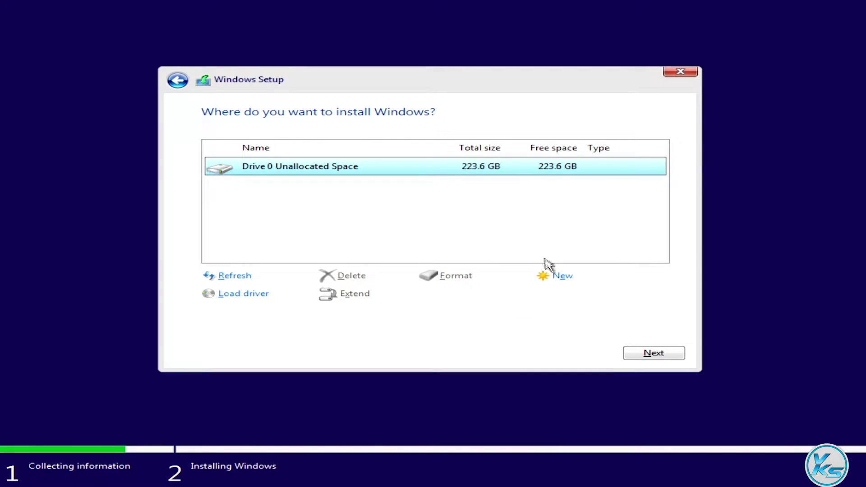
- Create a new partition of 150000 MB on Drive 0 and allow the additional system partitions
{"action": "left_click", "coordinate": [568, 279]}
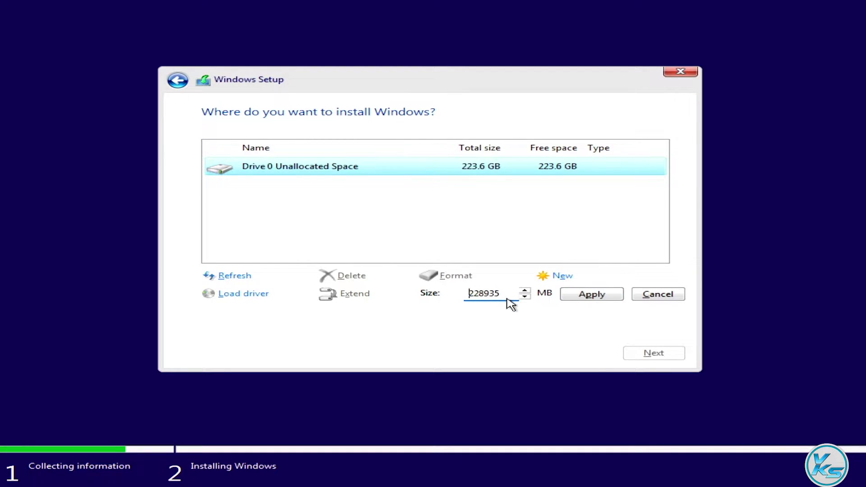
{"action": "left_click_drag", "start_coordinate": [509, 296], "coordinate": [460, 293]}
{"action": "key", "text": "End"}
{"action": "key", "text": "BackSpace"}
{"action": "key", "text": "BackSpace"}
{"action": "key", "text": "BackSpace"}
{"action": "key", "text": "BackSpace"}
{"action": "key", "text": "BackSpace"}
{"action": "type", "text": "150000"}
{"action": "left_click", "coordinate": [609, 298]}
{"action": "left_click", "coordinate": [543, 293]}
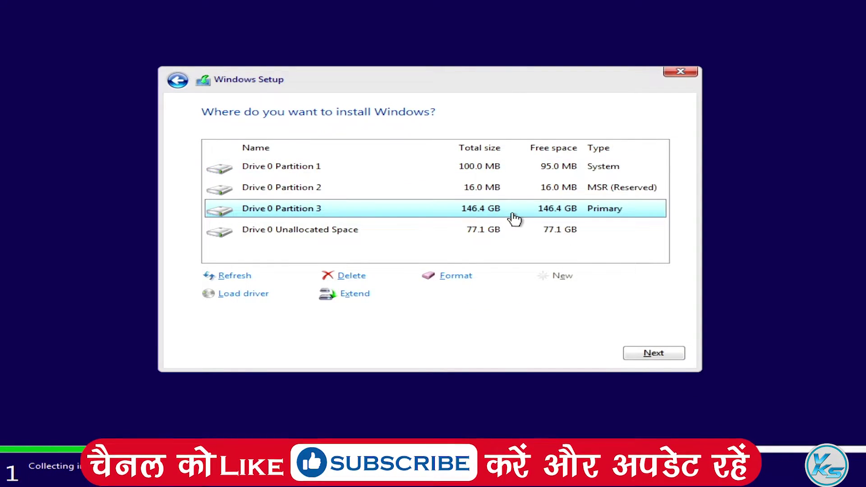
- Create a partition from all remaining unallocated space and start installing Windows on Drive 0 Partition 3
{"action": "left_click", "coordinate": [481, 230]}
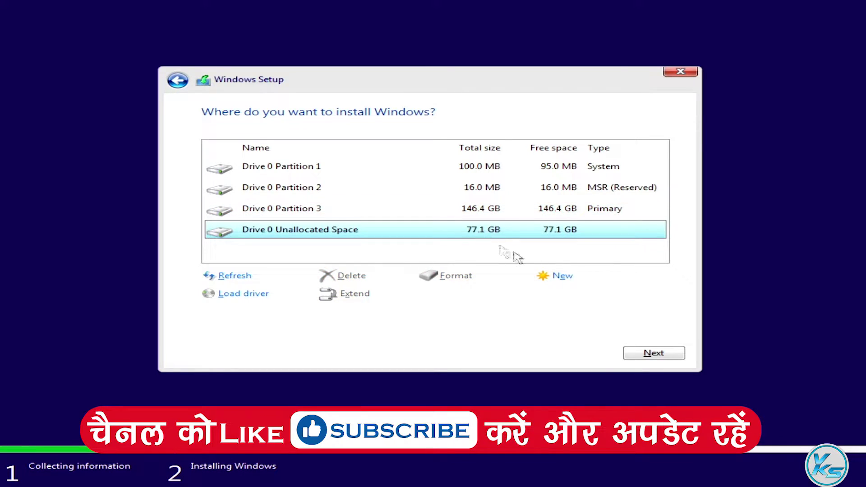
{"action": "left_click", "coordinate": [563, 276]}
{"action": "left_click", "coordinate": [591, 293]}
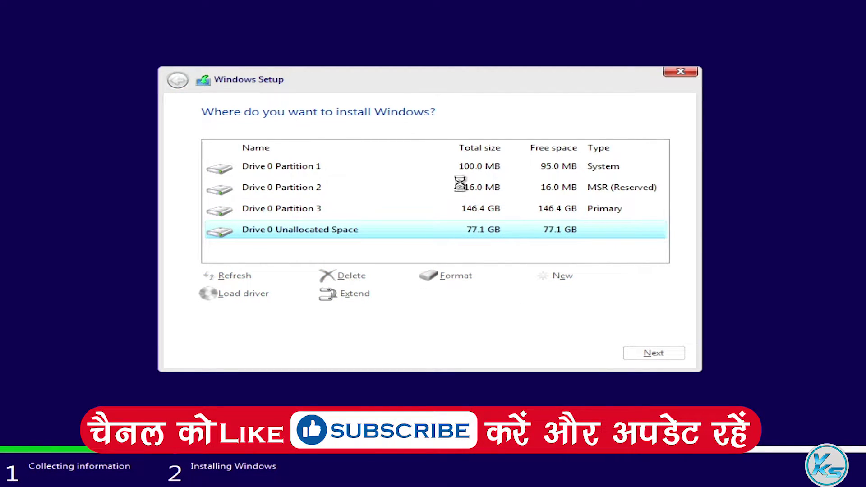
{"action": "left_click", "coordinate": [477, 210]}
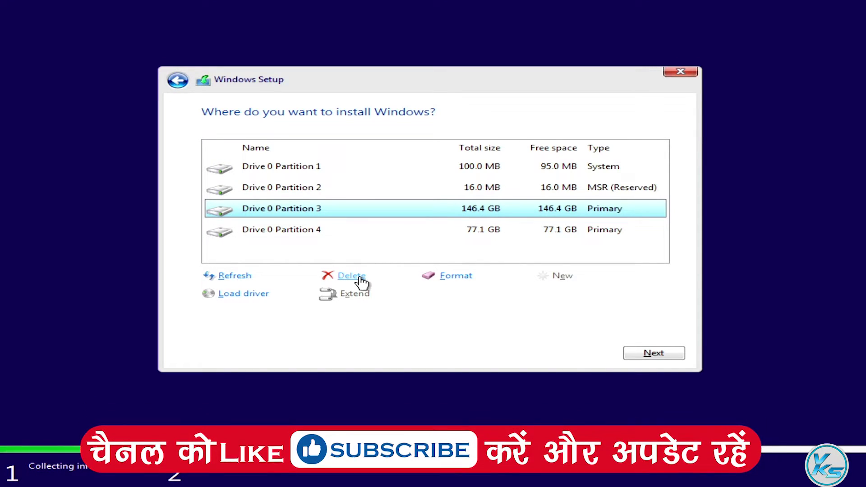
{"action": "left_click", "coordinate": [654, 354]}
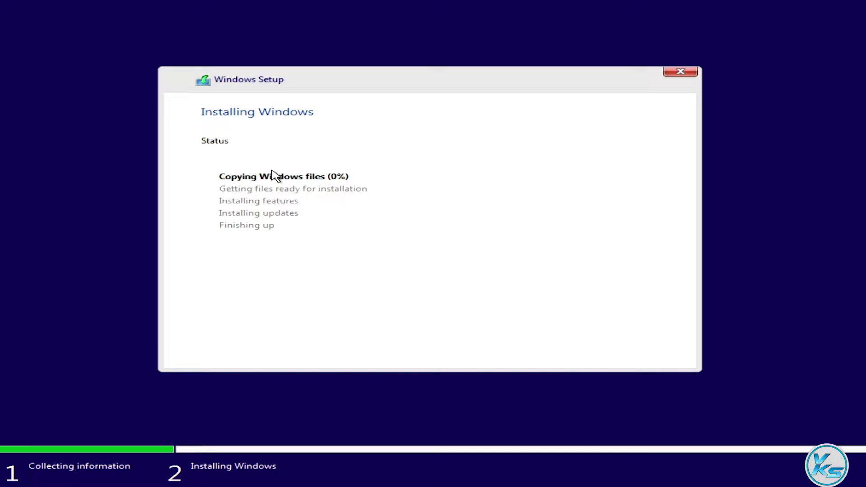